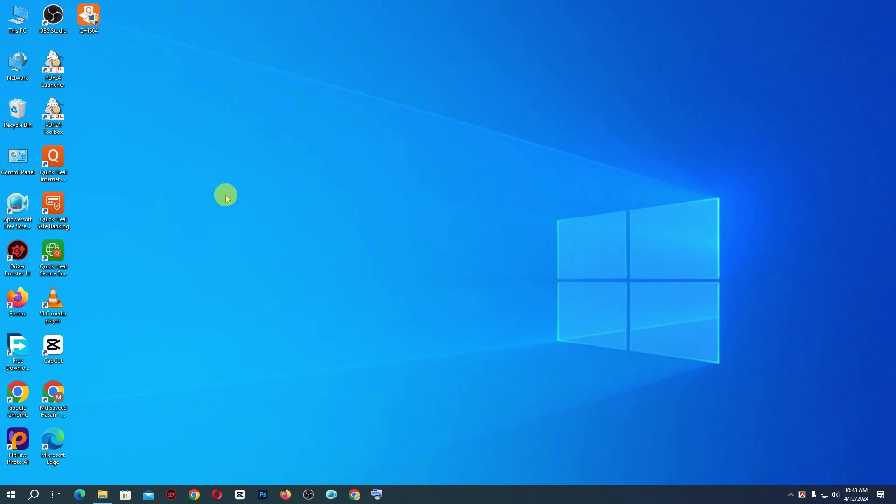
{"action": "left_click", "coordinate": [18, 159]}
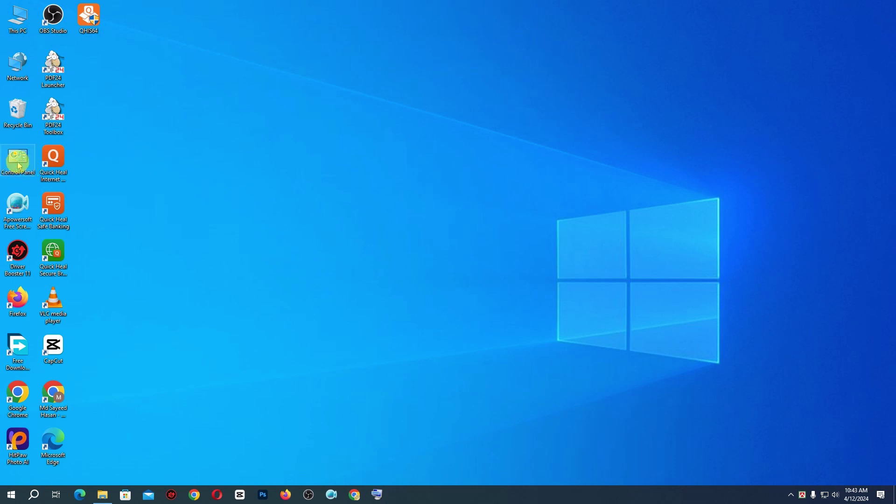
{"action": "left_click", "coordinate": [34, 494]}
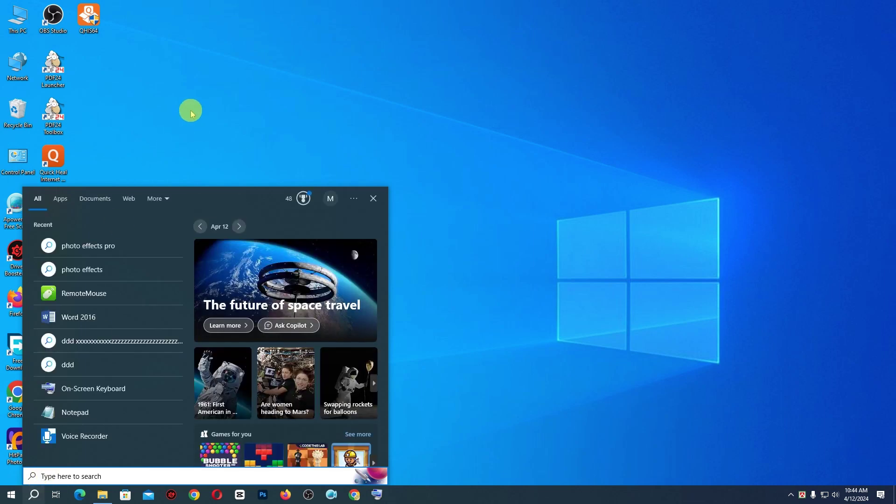
{"action": "left_click", "coordinate": [190, 111]}
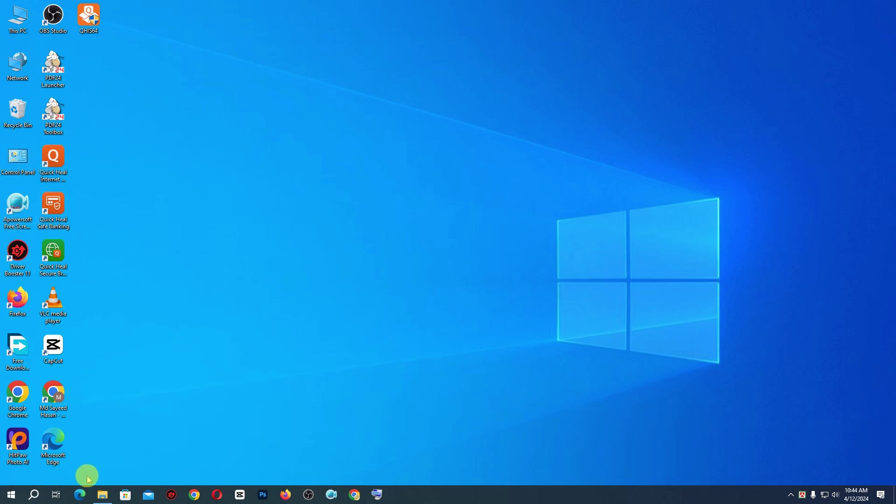
Step: Search Windows for "con" and open Control Panel
{"action": "left_click", "coordinate": [37, 495]}
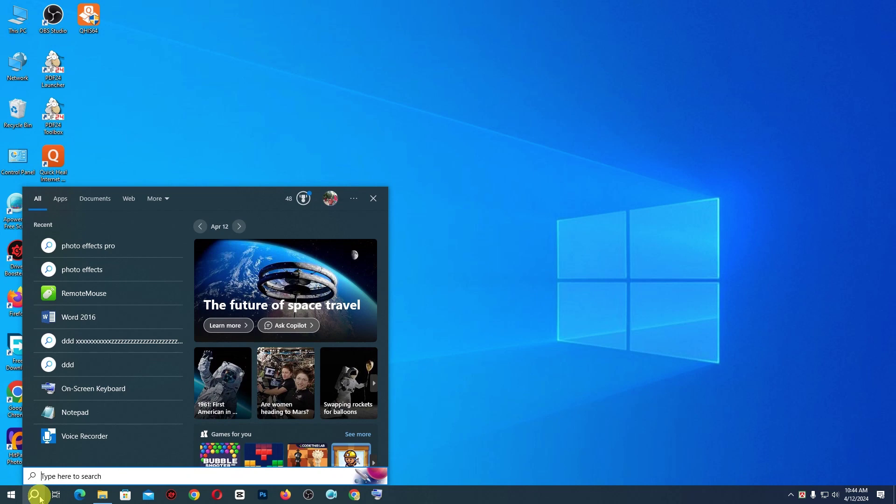
{"action": "type", "text": "co"}
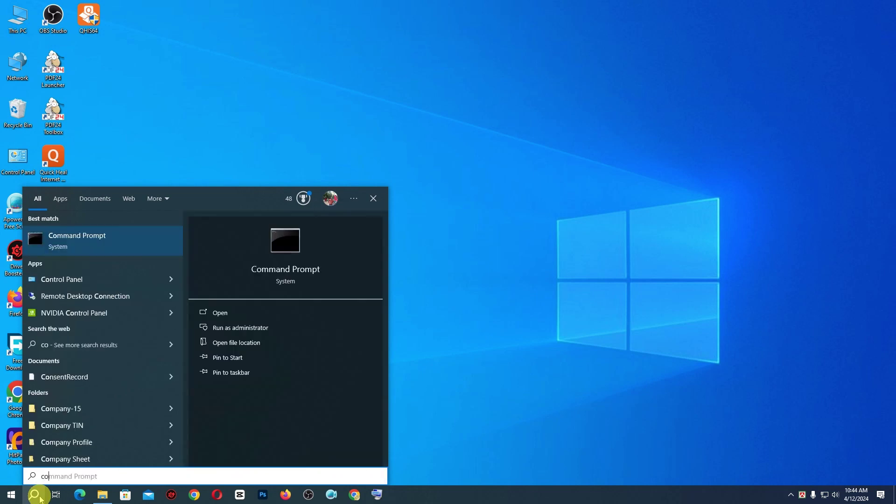
{"action": "type", "text": "n"}
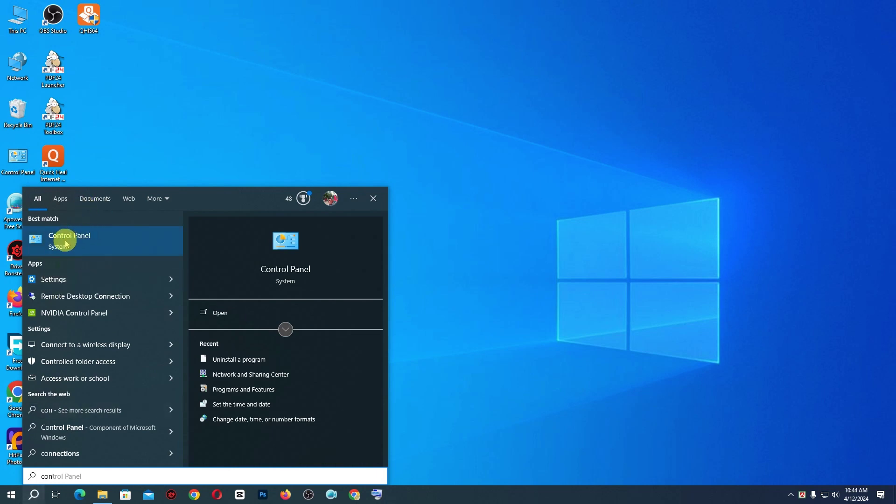
{"action": "left_click", "coordinate": [95, 238]}
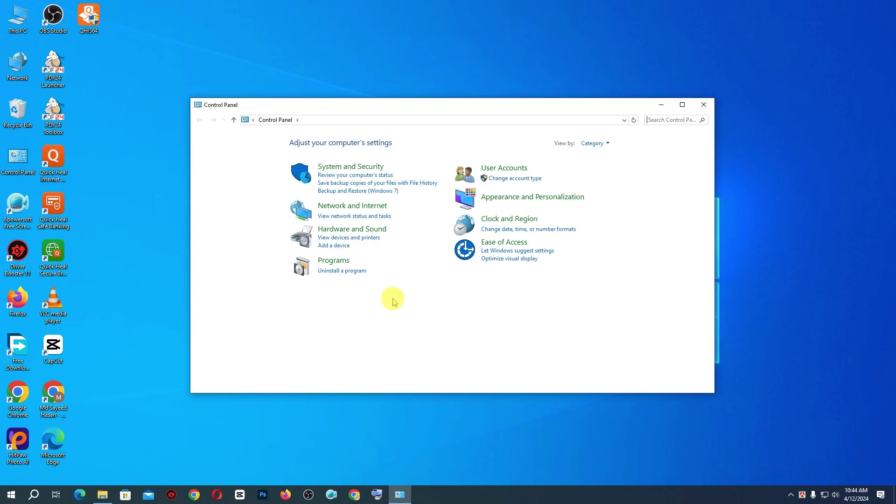
Step: Open the advanced power settings of the Balanced plan from the Power Options under Hardware and Sound
{"action": "left_click", "coordinate": [369, 230]}
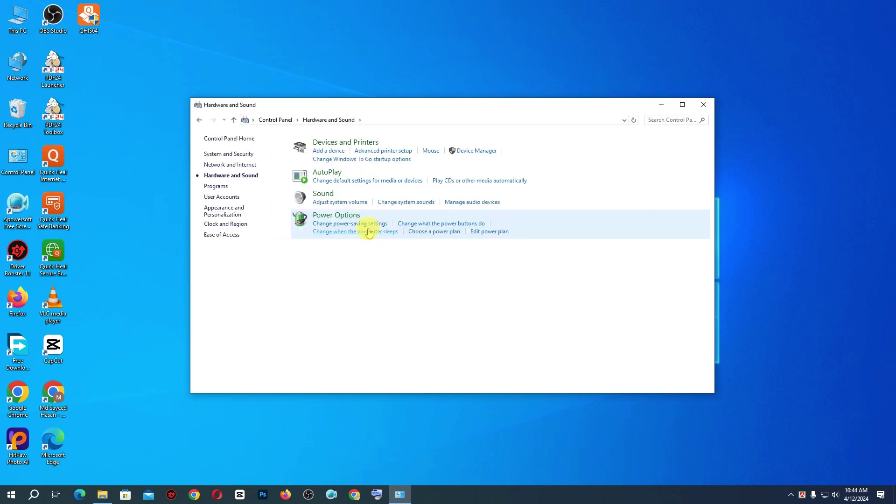
{"action": "left_click", "coordinate": [335, 216]}
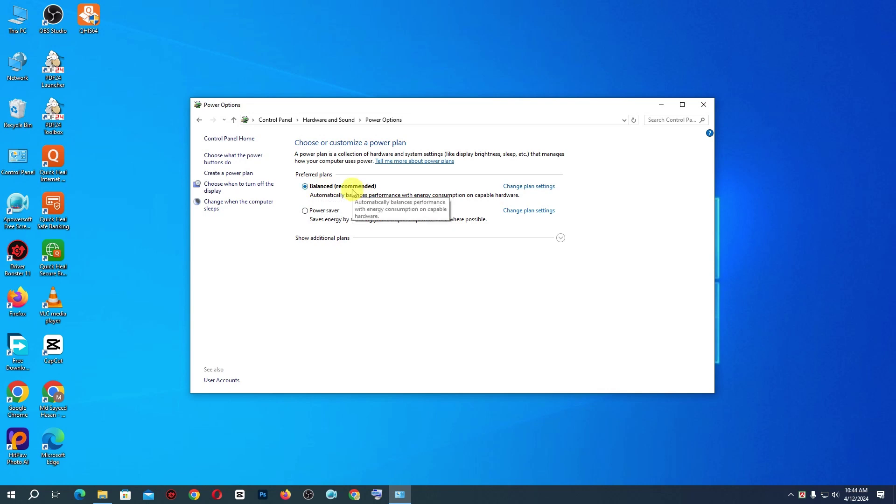
{"action": "left_click", "coordinate": [530, 187]}
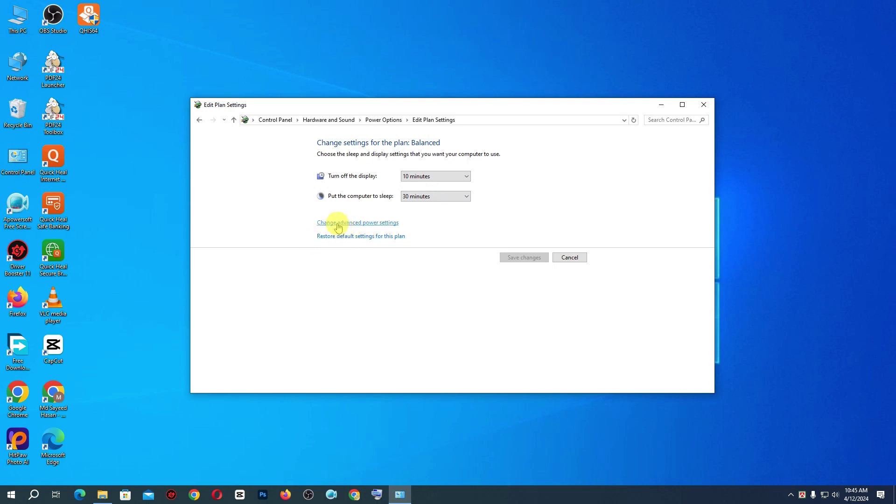
{"action": "left_click", "coordinate": [367, 223]}
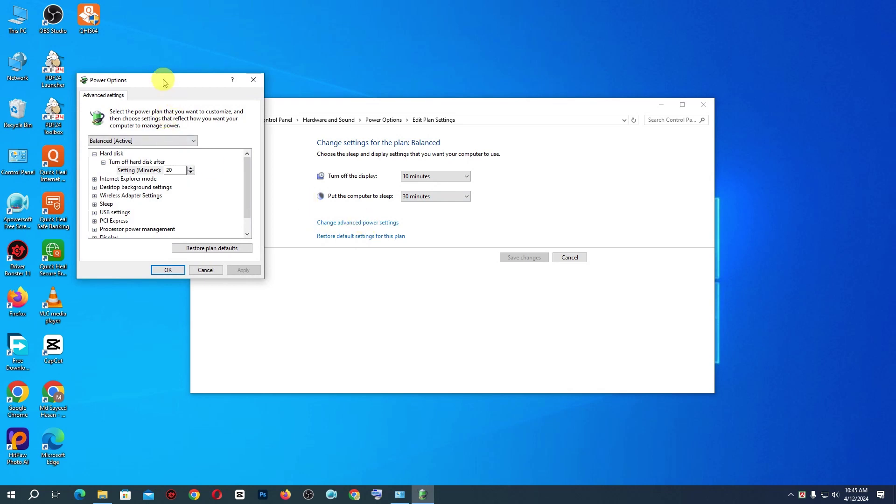
{"action": "left_click_drag", "start_coordinate": [157, 78], "coordinate": [170, 158]}
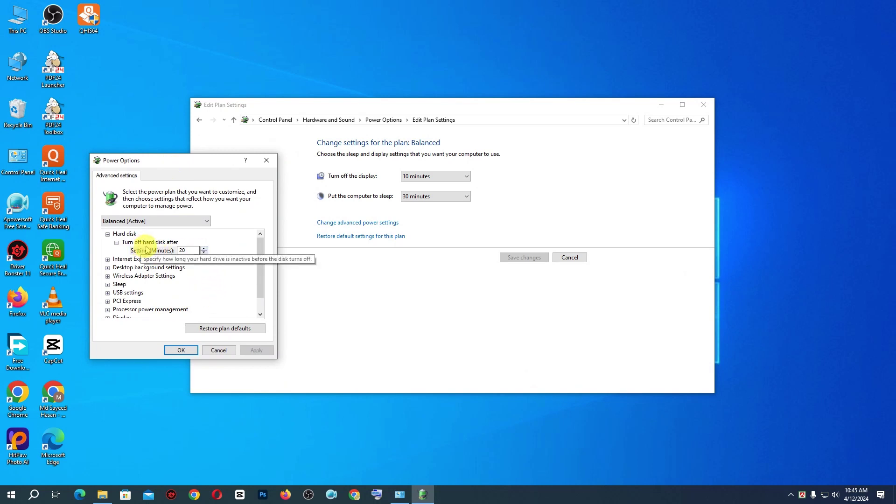
Step: Set the Balanced plan's hard disk turn-off time to Never, then apply and close the advanced settings
{"action": "left_click", "coordinate": [182, 250]}
{"action": "double_click", "coordinate": [182, 250]}
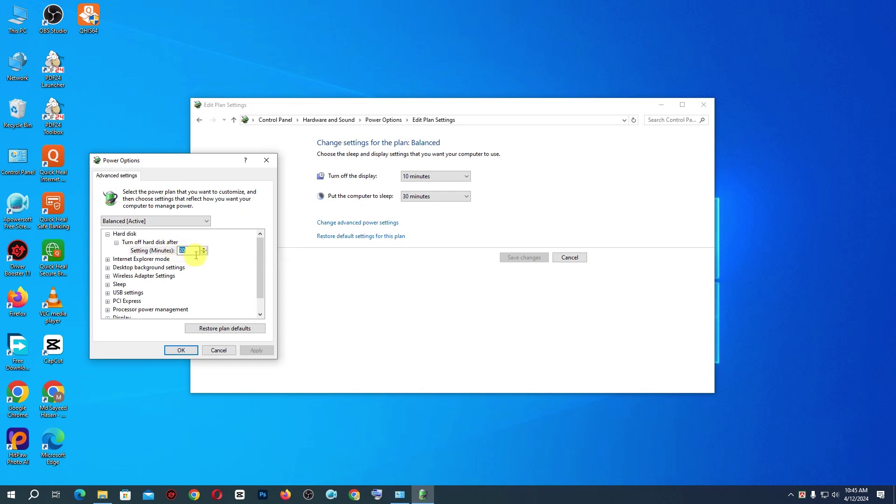
{"action": "left_click", "coordinate": [204, 253]}
{"action": "left_click", "coordinate": [204, 252]}
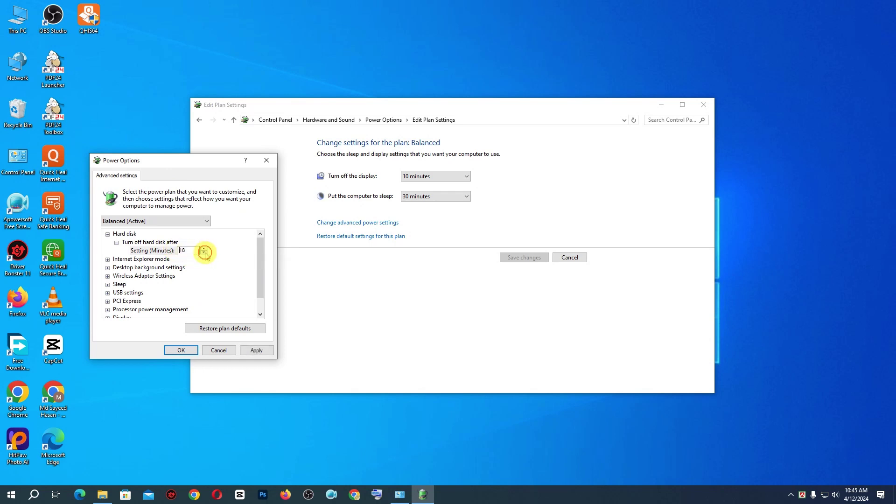
{"action": "left_click", "coordinate": [204, 252]}
{"action": "left_click", "coordinate": [204, 253]}
{"action": "left_click", "coordinate": [204, 253]}
{"action": "left_click", "coordinate": [203, 253]}
{"action": "left_click", "coordinate": [204, 252]}
{"action": "left_click", "coordinate": [204, 252]}
{"action": "left_click", "coordinate": [204, 252]}
{"action": "left_click", "coordinate": [204, 252]}
{"action": "left_click", "coordinate": [204, 253]}
{"action": "left_click", "coordinate": [204, 253]}
{"action": "left_click", "coordinate": [204, 252]}
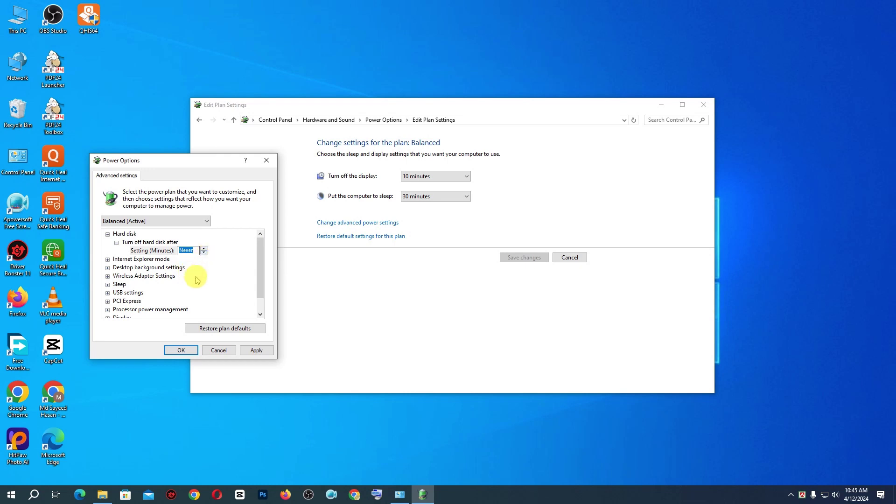
{"action": "left_click", "coordinate": [261, 350]}
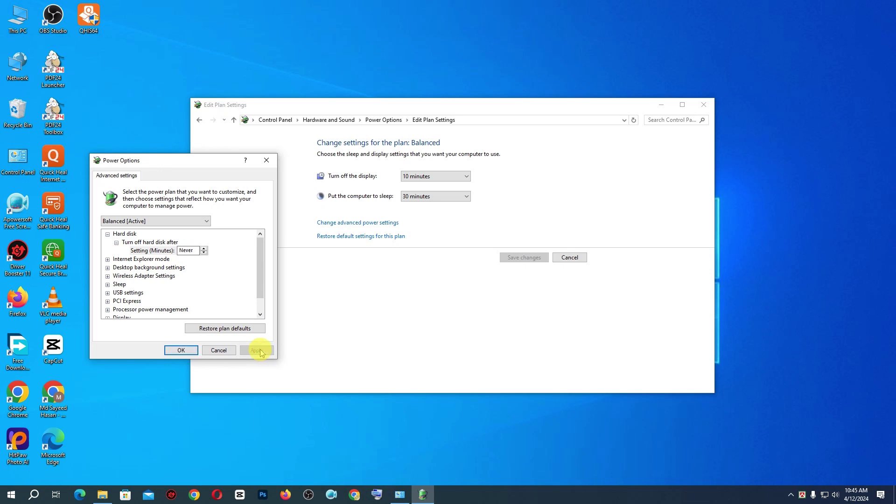
{"action": "left_click", "coordinate": [180, 350]}
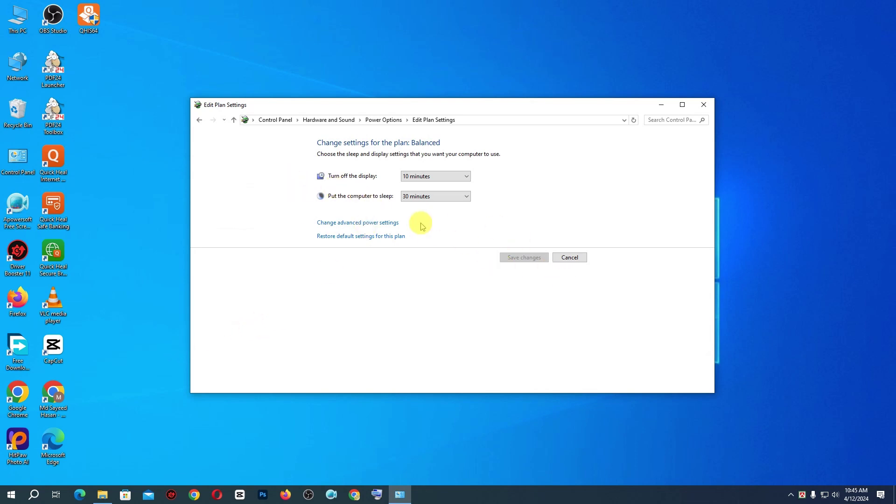
Step: In the Power saver plan's advanced settings, set the hard disk turn-off time to Never and apply it
{"action": "left_click", "coordinate": [200, 120]}
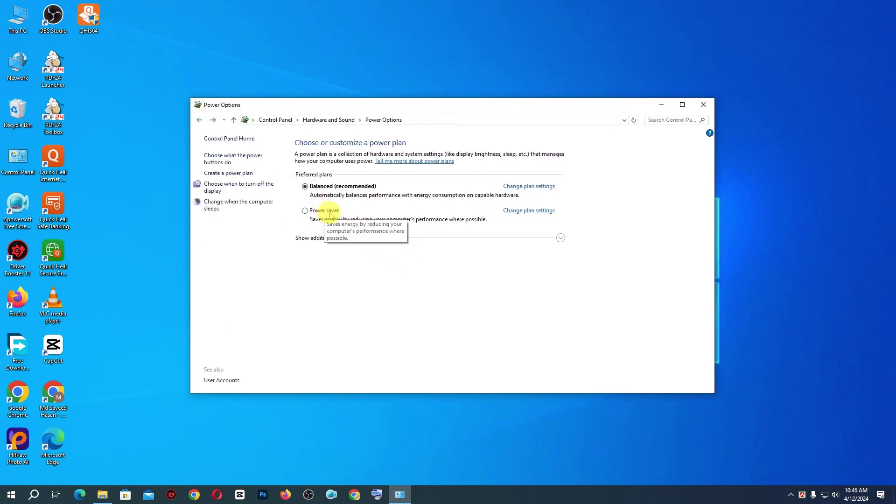
{"action": "left_click", "coordinate": [539, 211]}
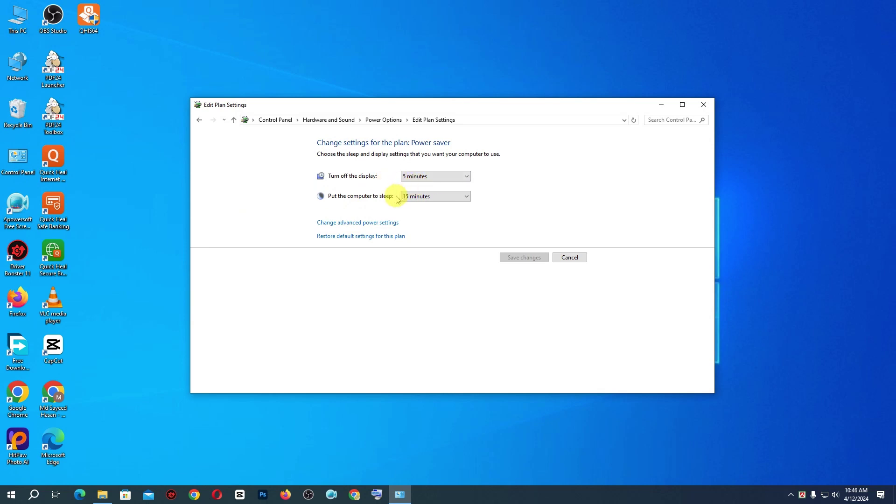
{"action": "left_click", "coordinate": [356, 224]}
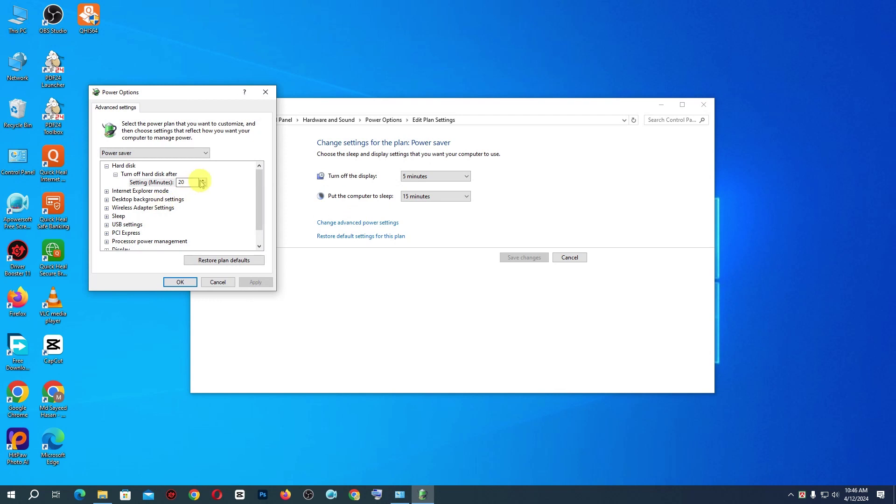
{"action": "left_click", "coordinate": [204, 184]}
{"action": "left_click", "coordinate": [204, 184]}
{"action": "left_click", "coordinate": [203, 185]}
{"action": "left_click", "coordinate": [203, 184]}
{"action": "left_click", "coordinate": [204, 184]}
{"action": "left_click", "coordinate": [204, 184]}
{"action": "left_click", "coordinate": [203, 184]}
{"action": "left_click", "coordinate": [204, 185]}
{"action": "left_click", "coordinate": [203, 185]}
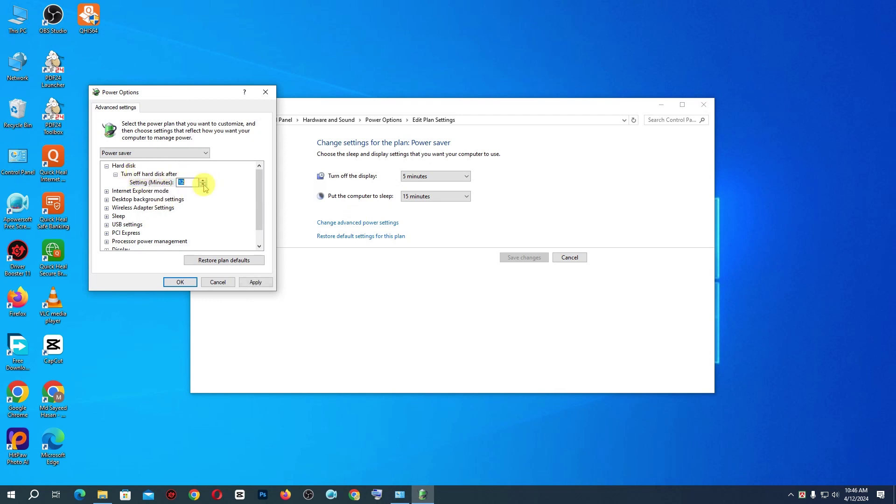
{"action": "left_click", "coordinate": [203, 184]}
{"action": "left_click", "coordinate": [203, 184]}
{"action": "left_click", "coordinate": [203, 184]}
{"action": "left_click", "coordinate": [203, 184]}
{"action": "left_click", "coordinate": [203, 184]}
{"action": "left_click", "coordinate": [203, 184]}
{"action": "left_click", "coordinate": [203, 184]}
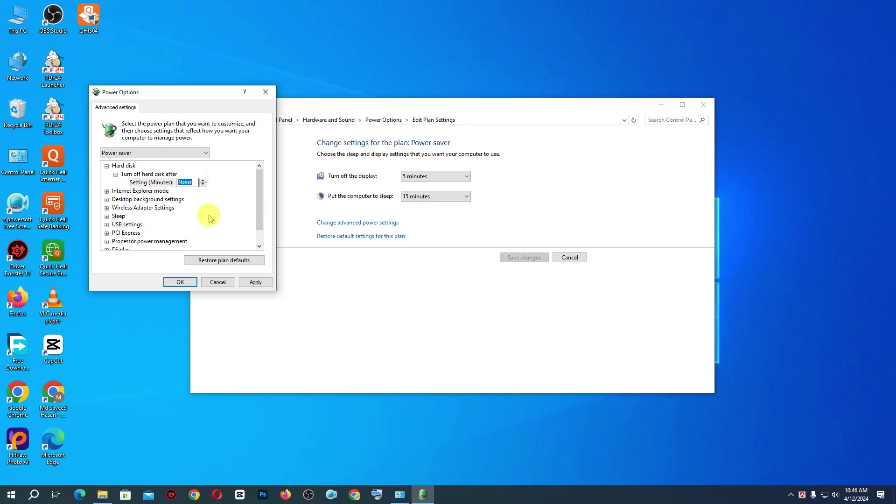
{"action": "left_click", "coordinate": [257, 285]}
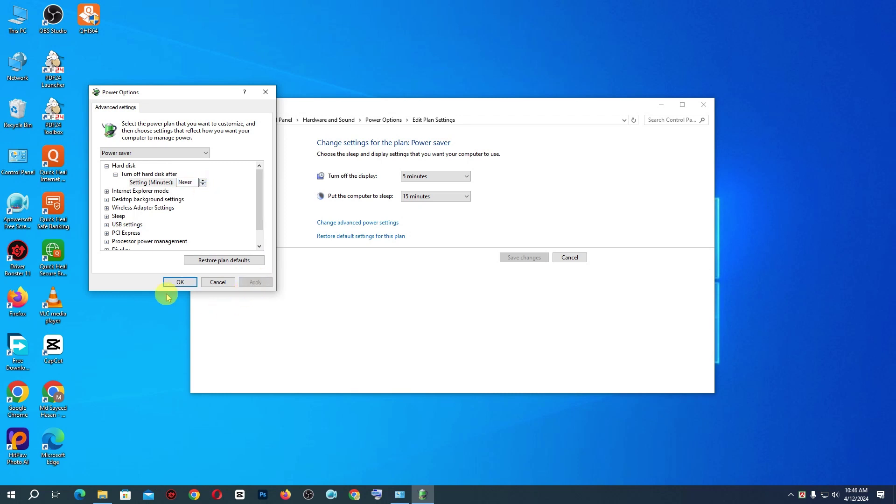
{"action": "left_click", "coordinate": [178, 282]}
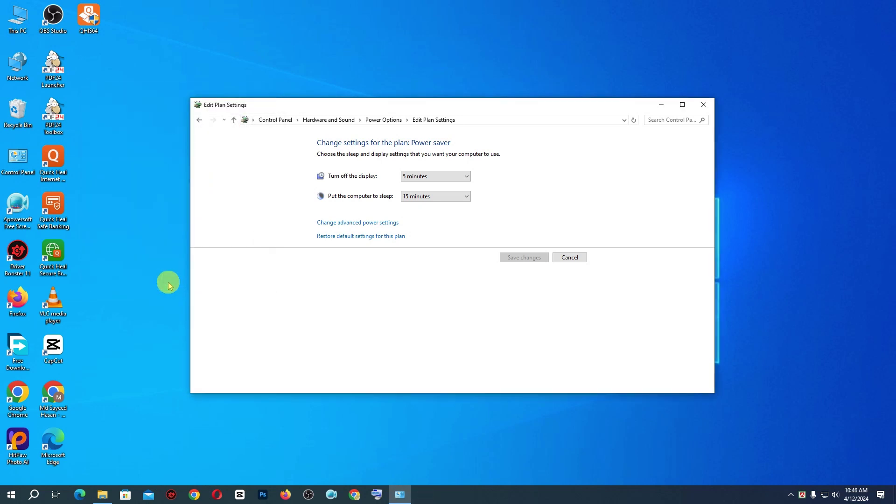
Step: Set both display turn-off and computer sleep to Never for the Power saver plan and save the changes
{"action": "left_click", "coordinate": [443, 176]}
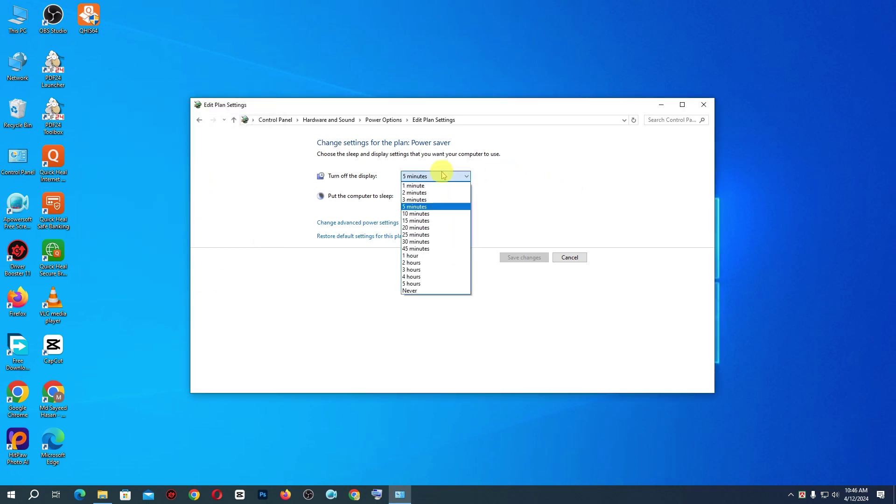
{"action": "left_click", "coordinate": [419, 290]}
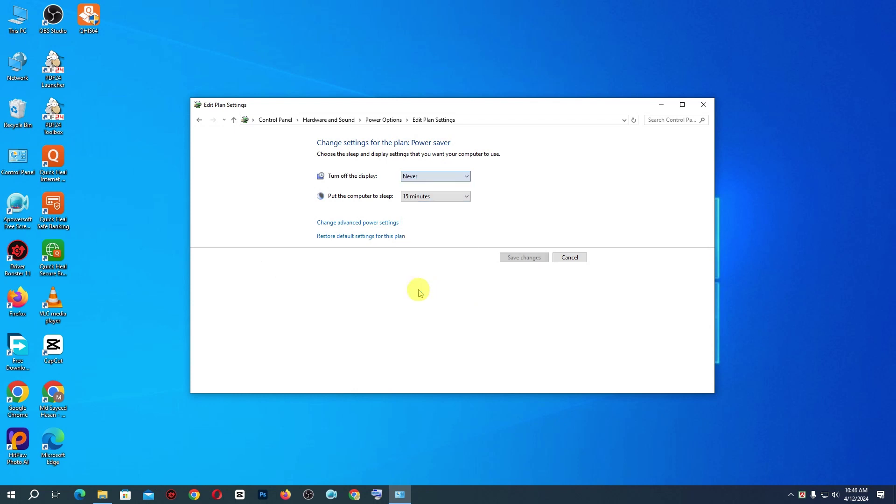
{"action": "left_click", "coordinate": [434, 196]}
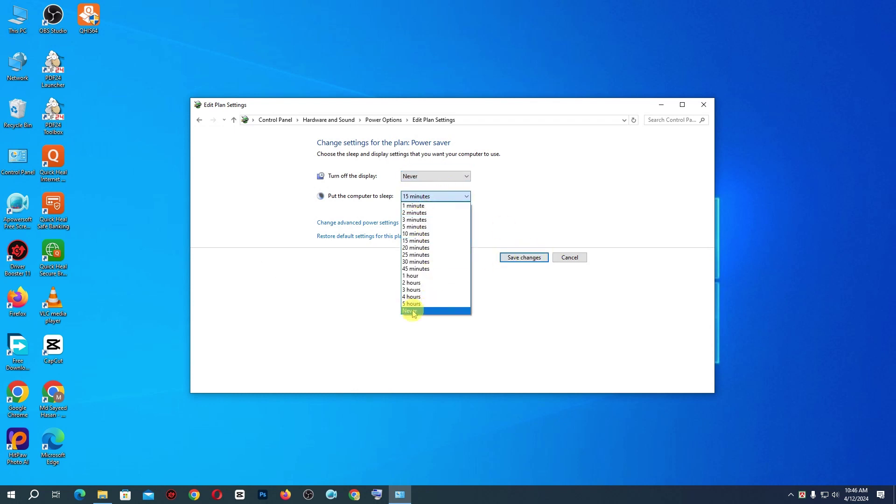
{"action": "left_click", "coordinate": [413, 311]}
{"action": "left_click", "coordinate": [518, 257]}
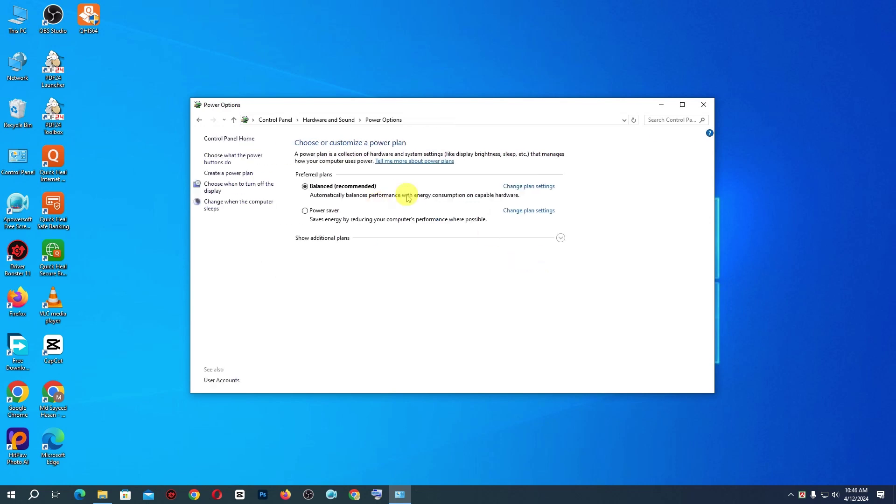
Step: Set both display turn-off and computer sleep to Never for the Balanced plan and save the changes
{"action": "left_click", "coordinate": [536, 187]}
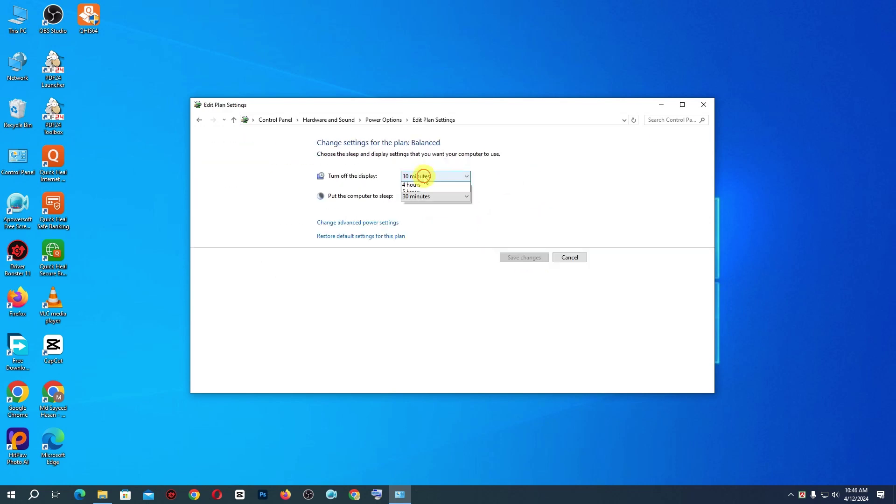
{"action": "left_click", "coordinate": [422, 176]}
{"action": "left_click", "coordinate": [409, 291]}
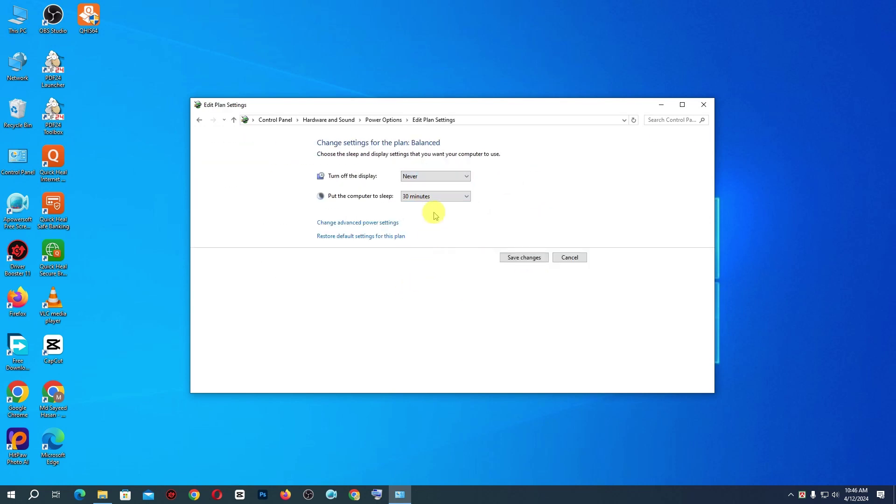
{"action": "left_click", "coordinate": [426, 196]}
{"action": "left_click", "coordinate": [413, 311]}
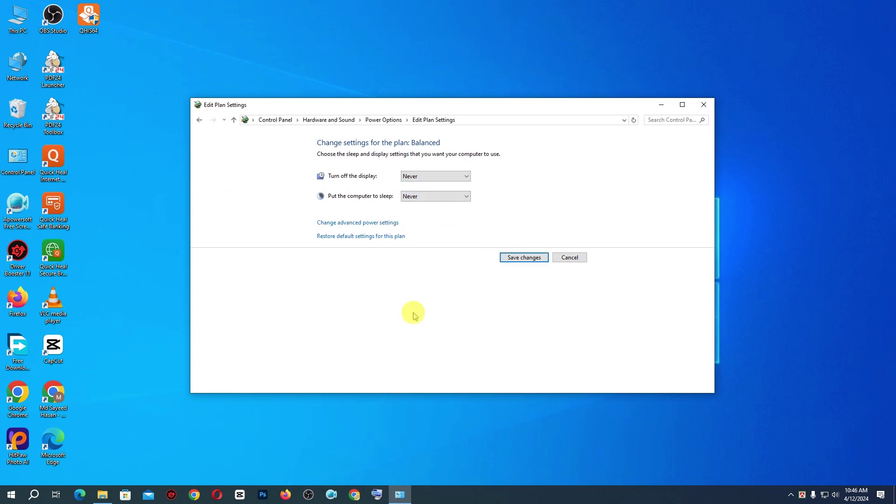
{"action": "left_click", "coordinate": [515, 257]}
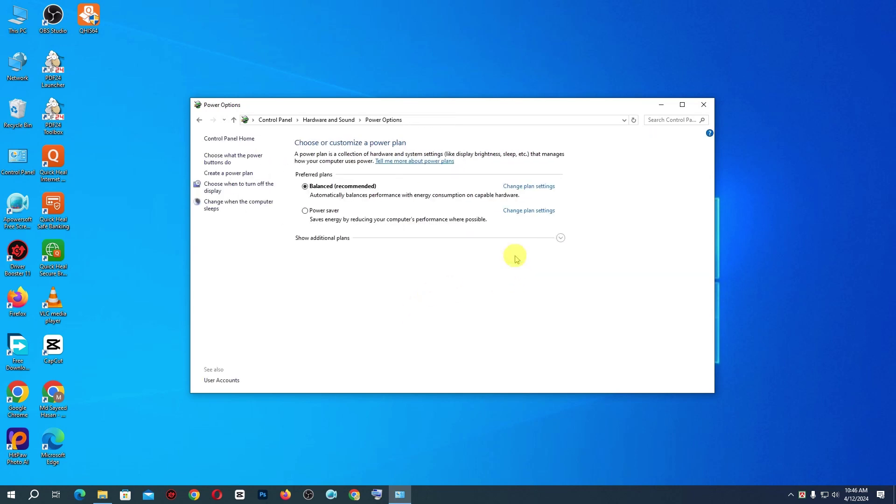
Step: Close the Power Options window and refresh the desktop
{"action": "left_click", "coordinate": [705, 105]}
{"action": "right_click", "coordinate": [320, 95]}
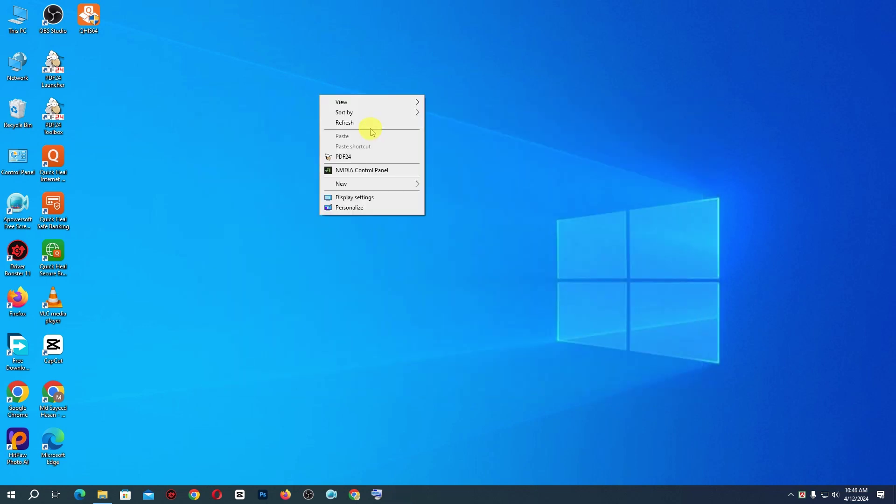
{"action": "left_click", "coordinate": [370, 122]}
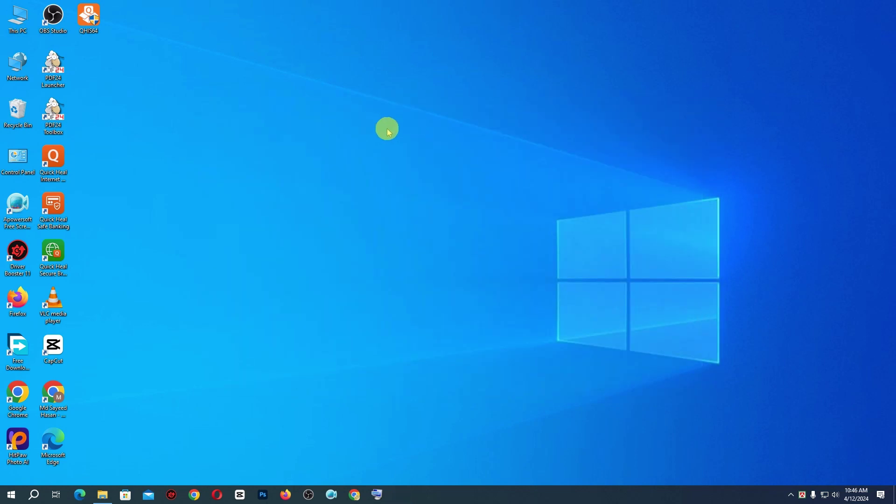